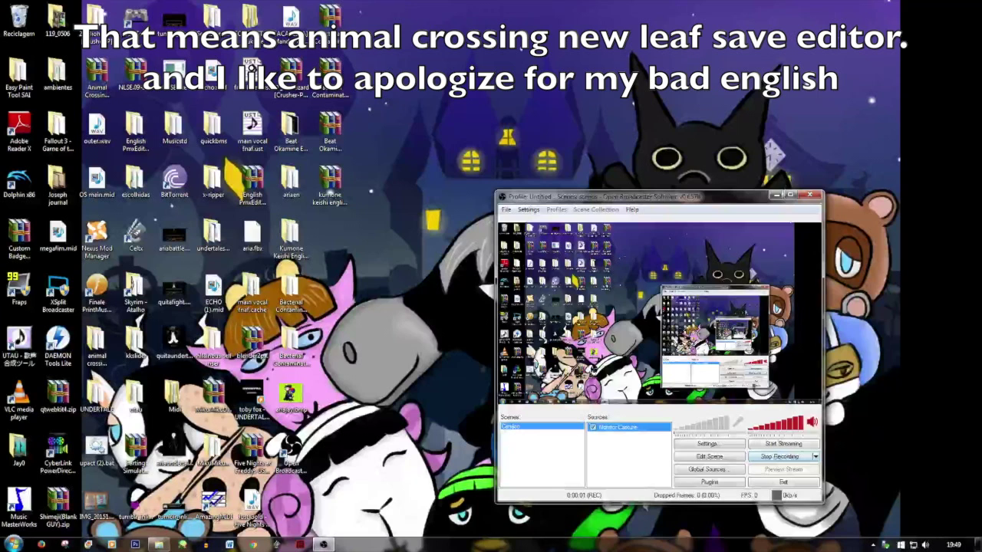
# - Minimize the OBS recorder window to reveal the desktop
pyautogui.click(780, 195)
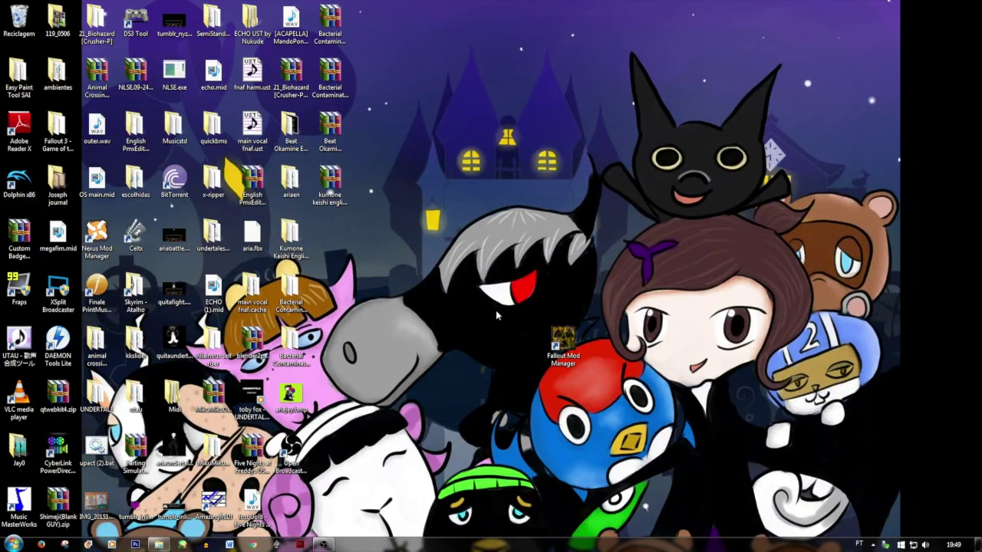
# - In Chrome, search Google for 'animal crossing new leaf save editor' via the address-bar suggestion
pyautogui.click(253, 546)
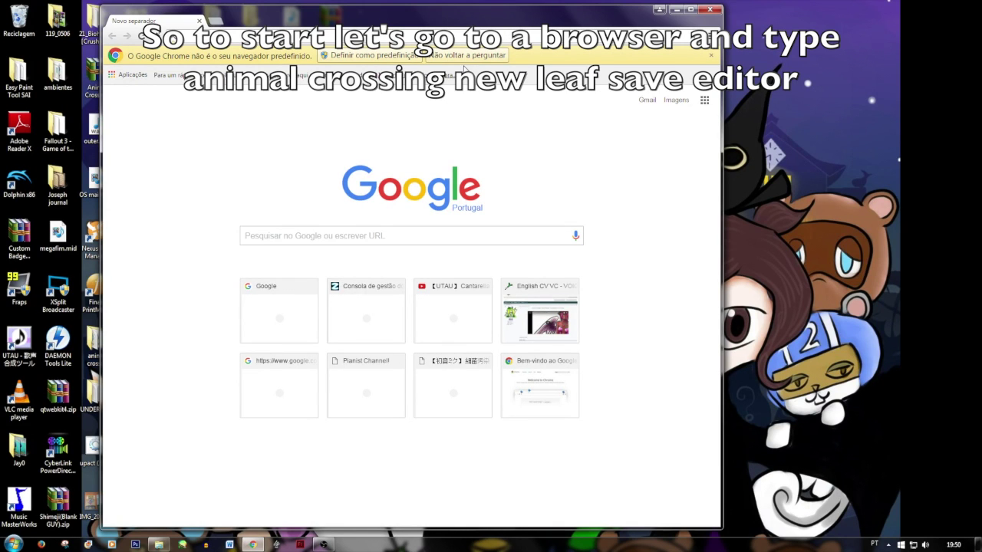
pyautogui.write('a')
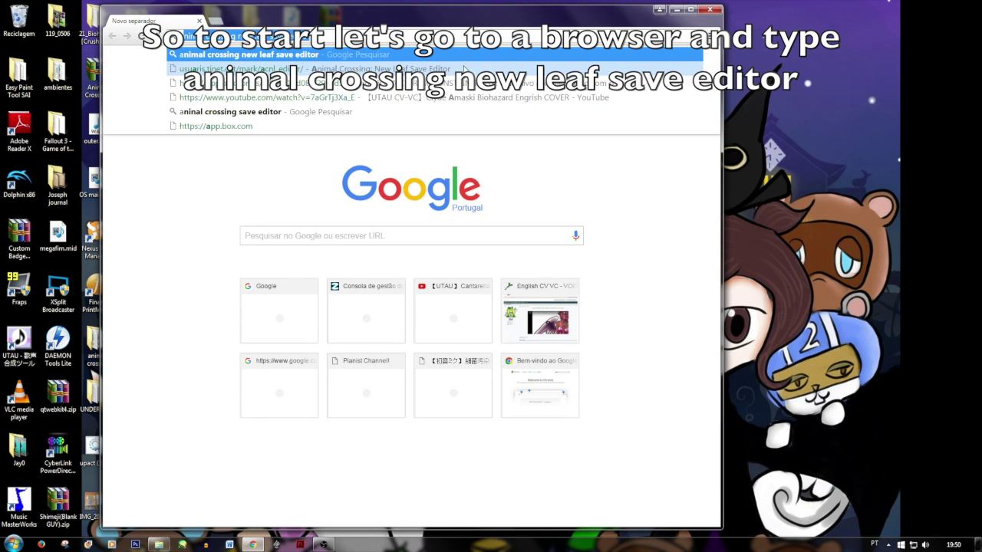
pyautogui.write('nimal')
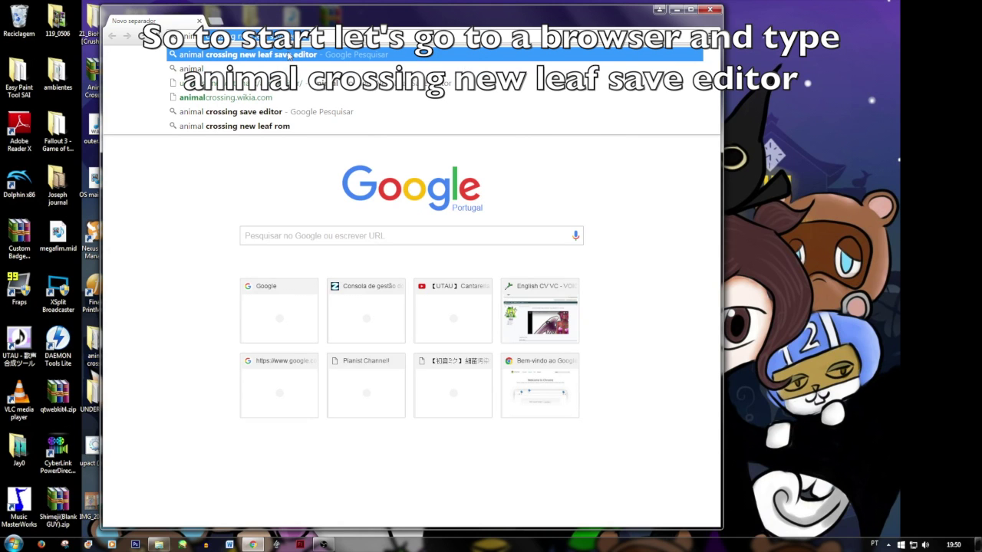
pyautogui.click(290, 55)
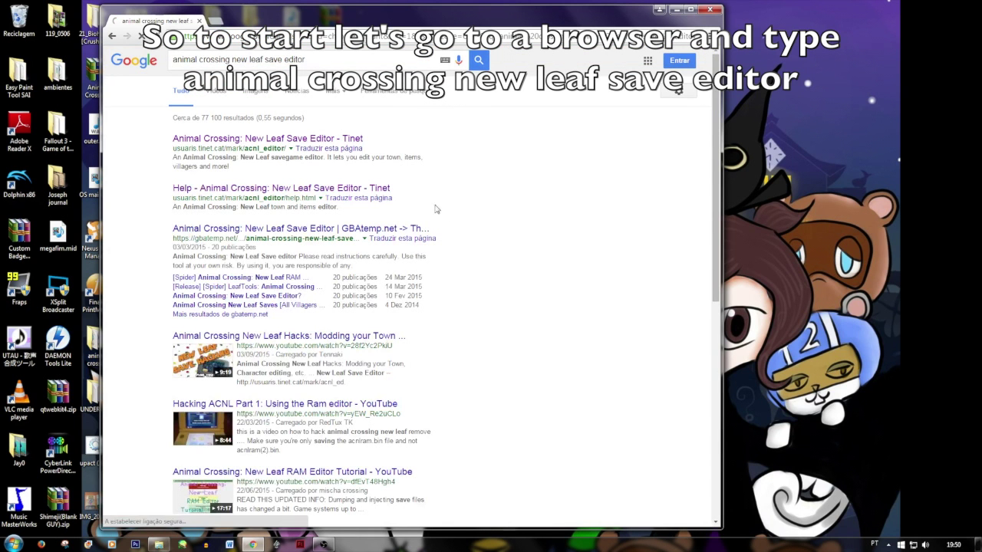
# - Open the Tinet 'Animal Crossing: New Leaf Save Editor' result and dismiss the antivirus warning
pyautogui.click(297, 141)
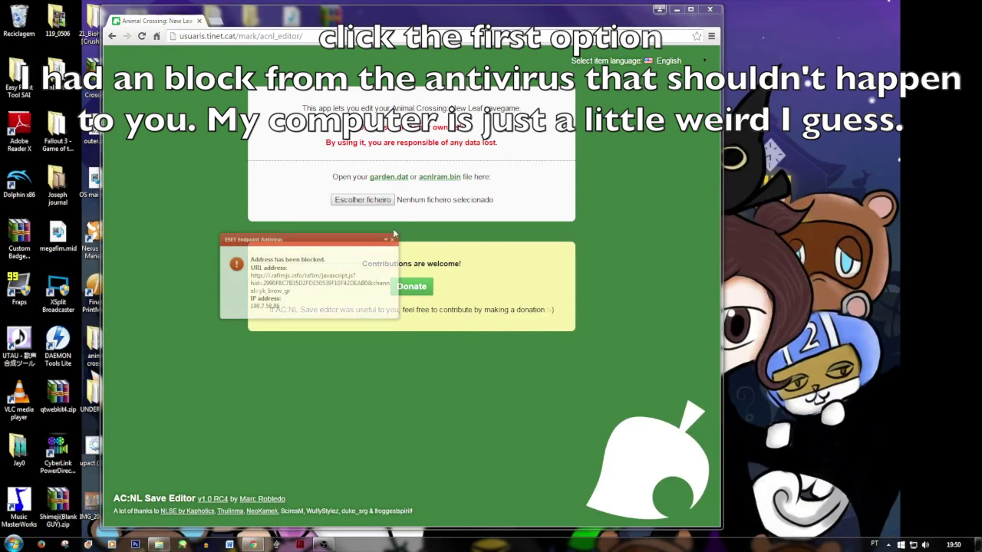
pyautogui.click(396, 244)
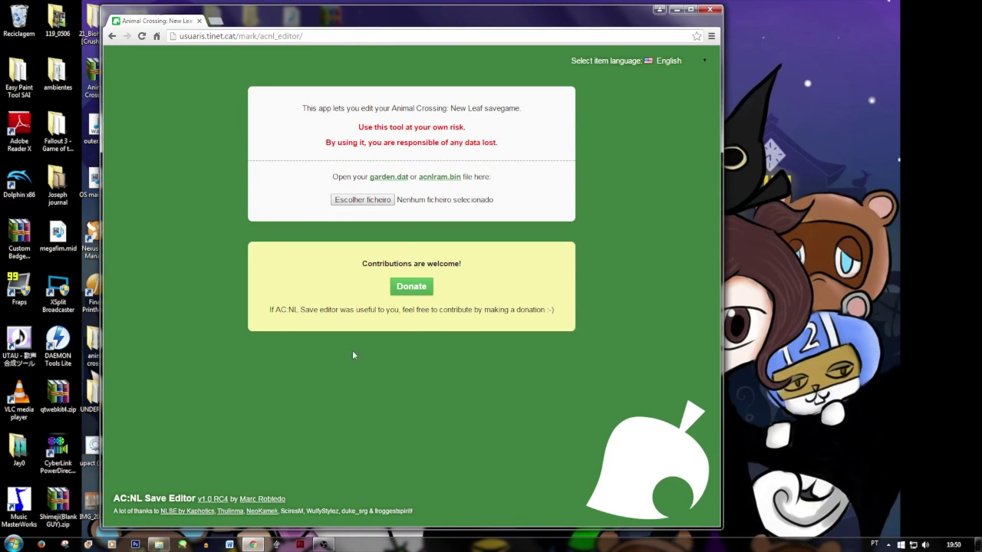
# - Visit the kwsch/NLSE GitHub releases page offering NLSE.09-24-15.zip, then close Chrome
pyautogui.click(184, 513)
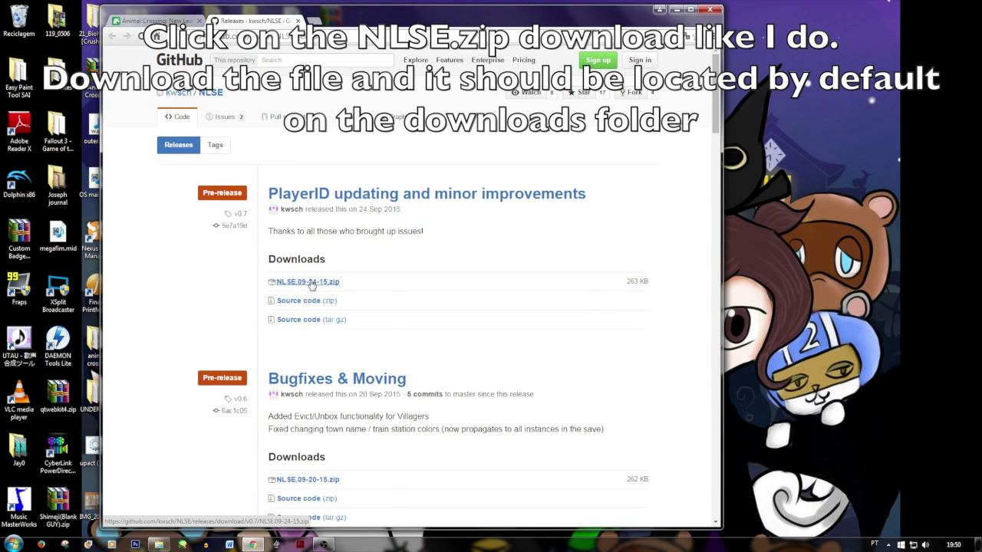
pyautogui.click(710, 8)
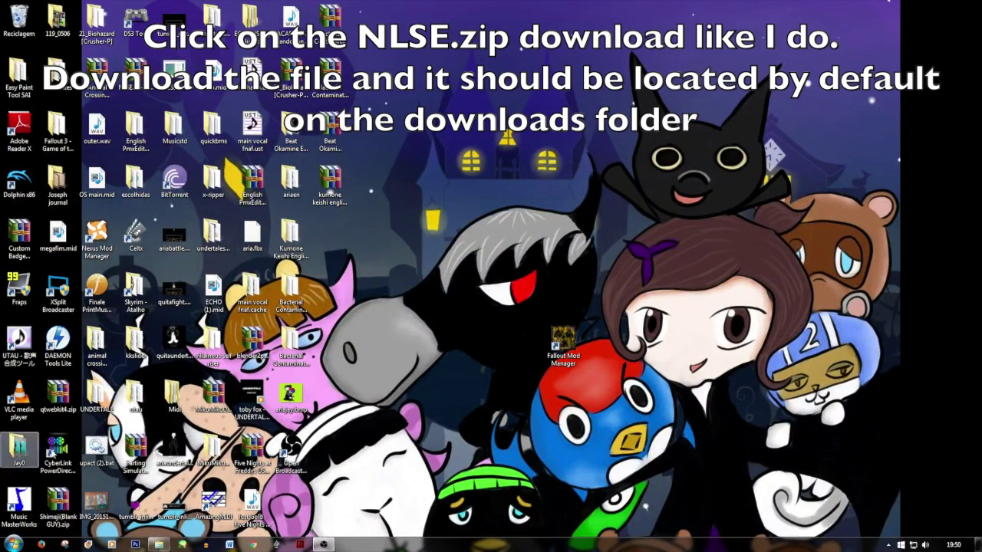
pyautogui.click(11, 545)
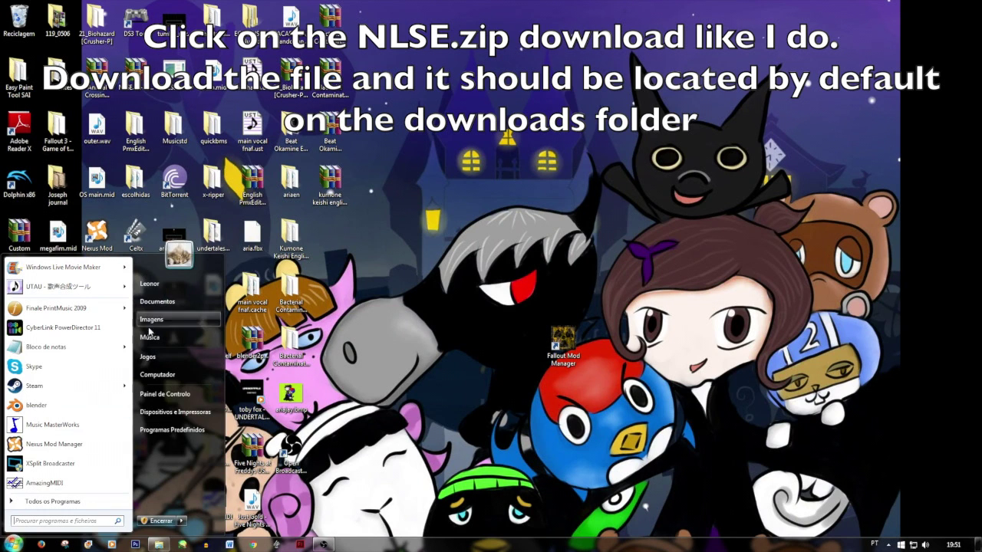
pyautogui.click(157, 302)
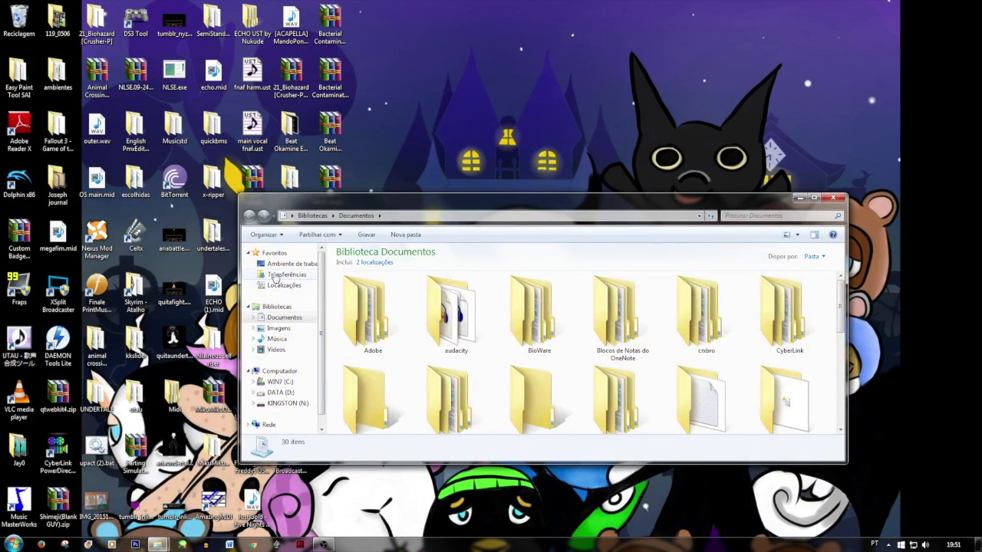
pyautogui.click(300, 278)
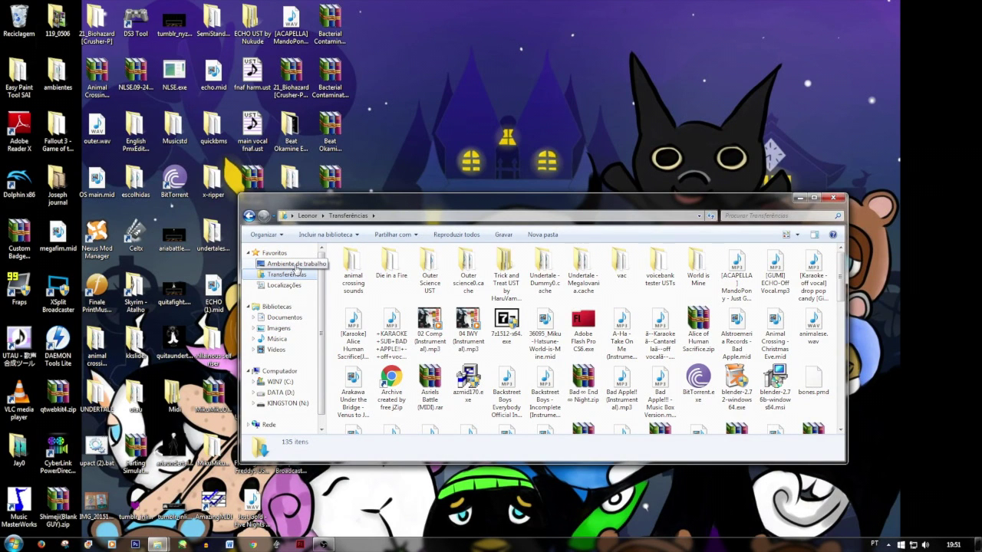
pyautogui.click(296, 266)
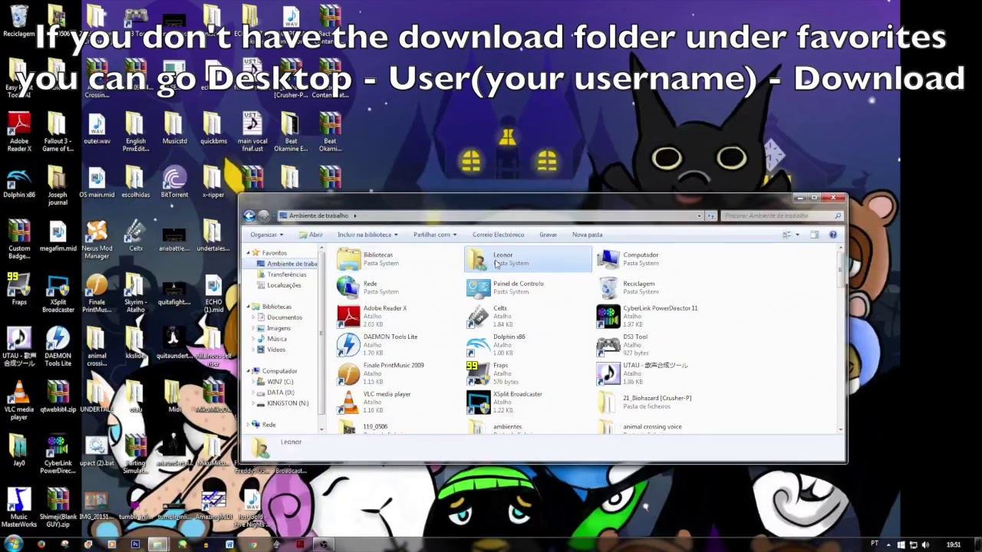
pyautogui.doubleClick(496, 264)
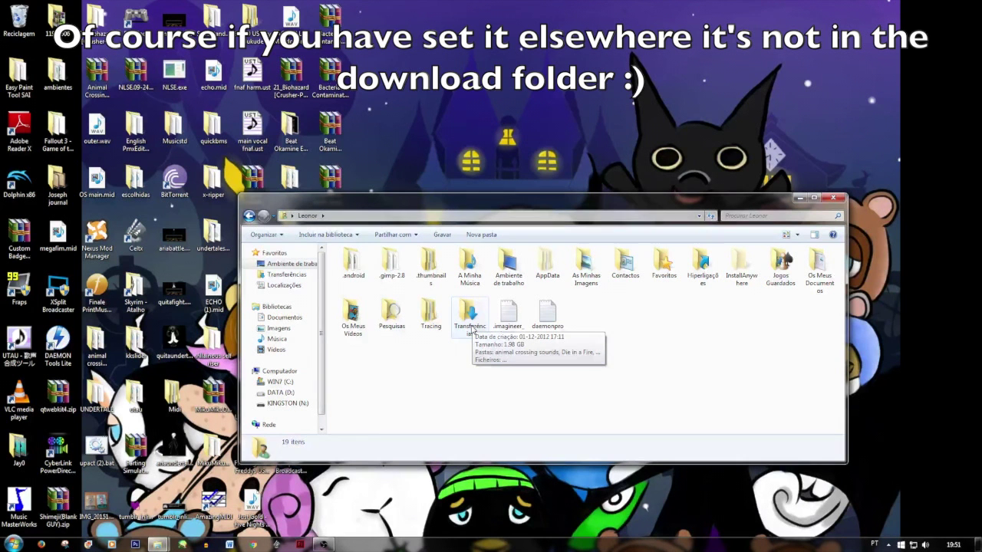
pyautogui.hotkey('alt', 'F4')
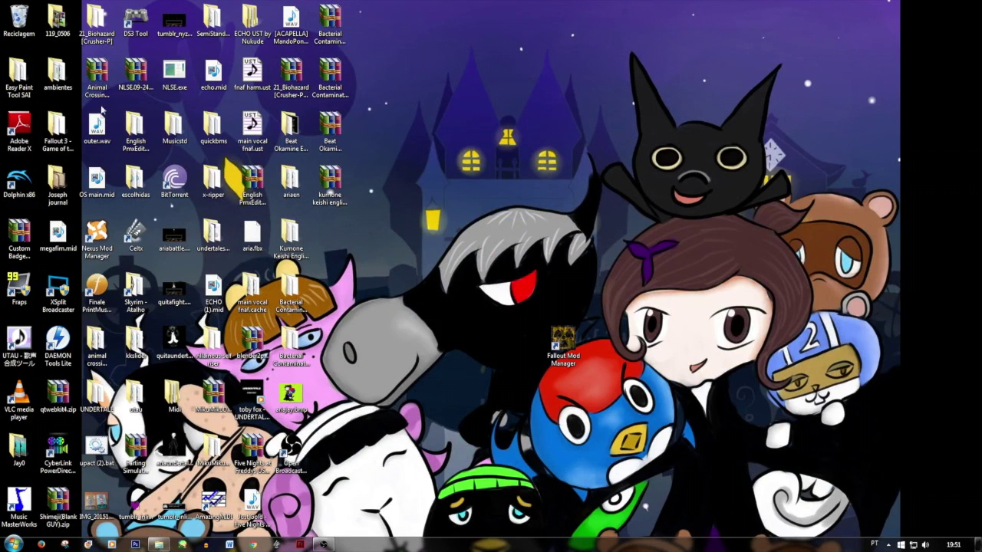
pyautogui.rightClick(142, 73)
pyautogui.click(136, 80)
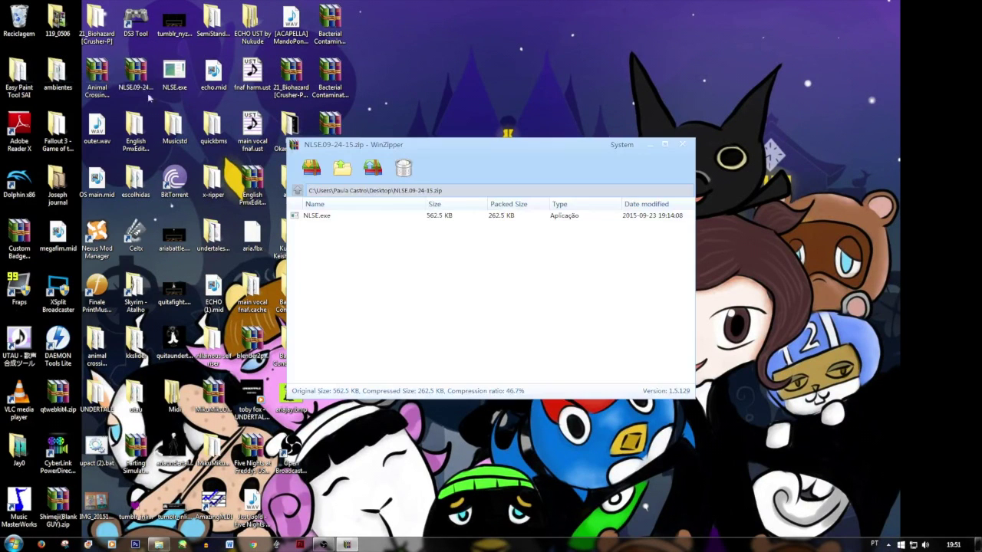
pyautogui.moveTo(514, 150); pyautogui.dragTo(365, 137)
pyautogui.click(303, 197)
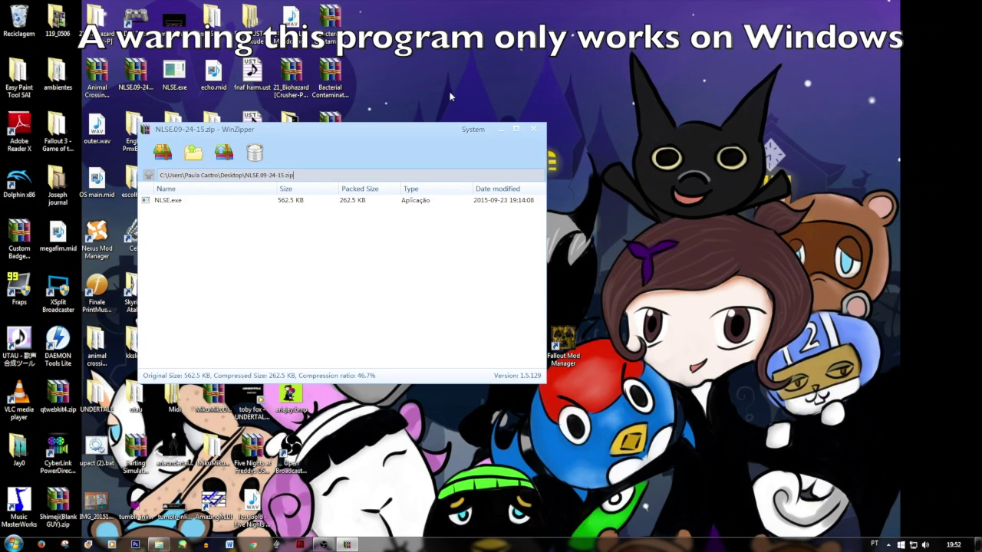
pyautogui.click(533, 129)
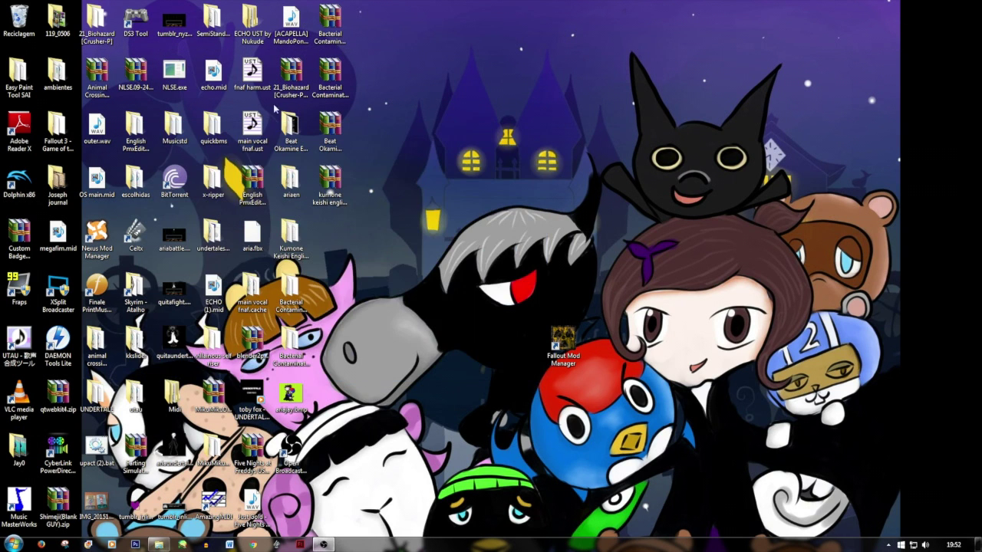
# - Launch NLSE, drag the saveDataBackup folder from the KINGSTON drive into it, and choose Garden
pyautogui.doubleClick(175, 73)
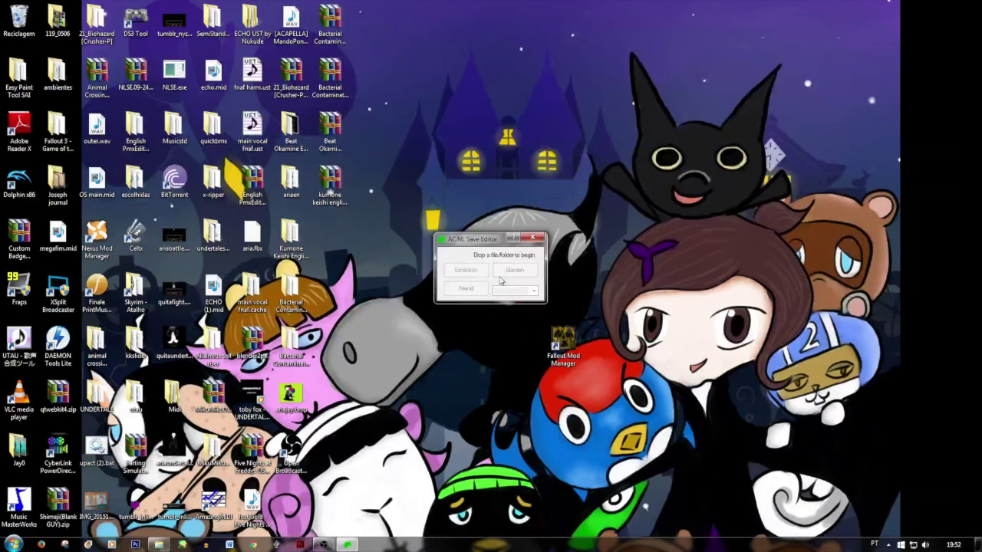
pyautogui.click(158, 546)
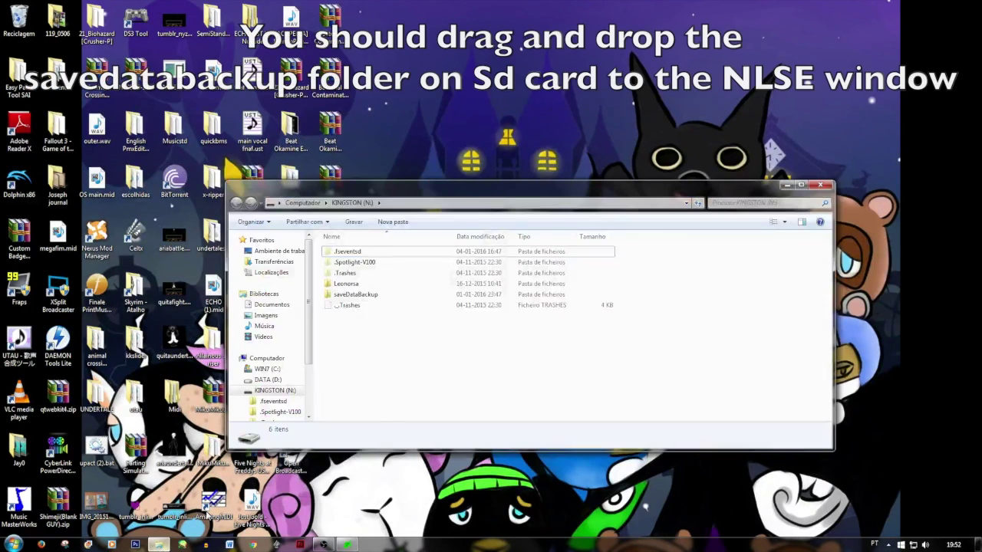
pyautogui.moveTo(521, 191); pyautogui.dragTo(550, 336)
pyautogui.click(415, 437)
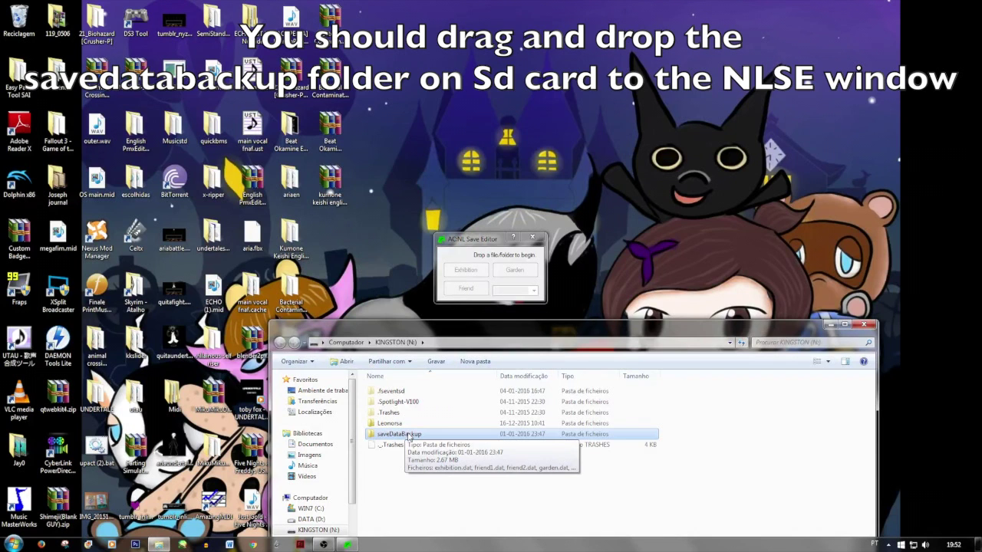
pyautogui.moveTo(409, 438); pyautogui.dragTo(500, 286)
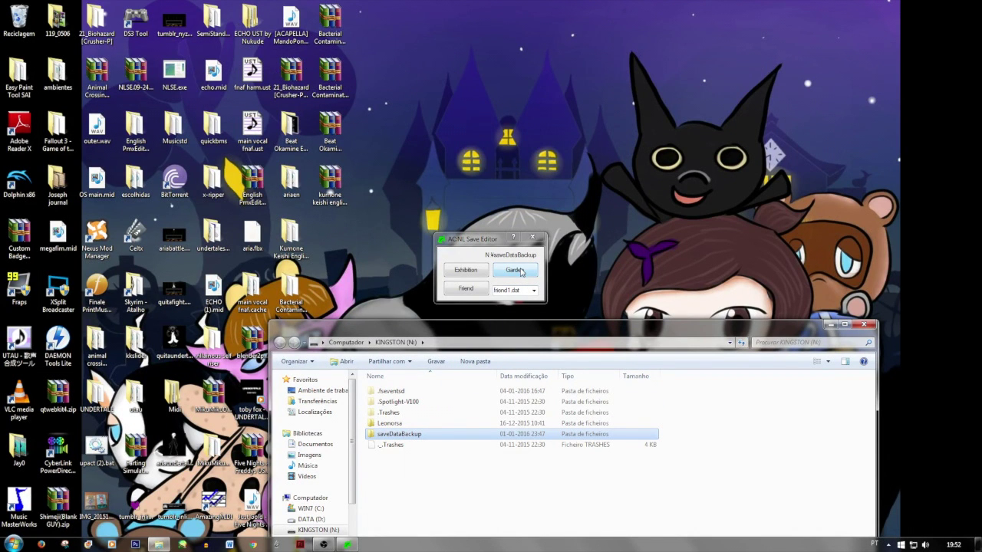
pyautogui.click(521, 272)
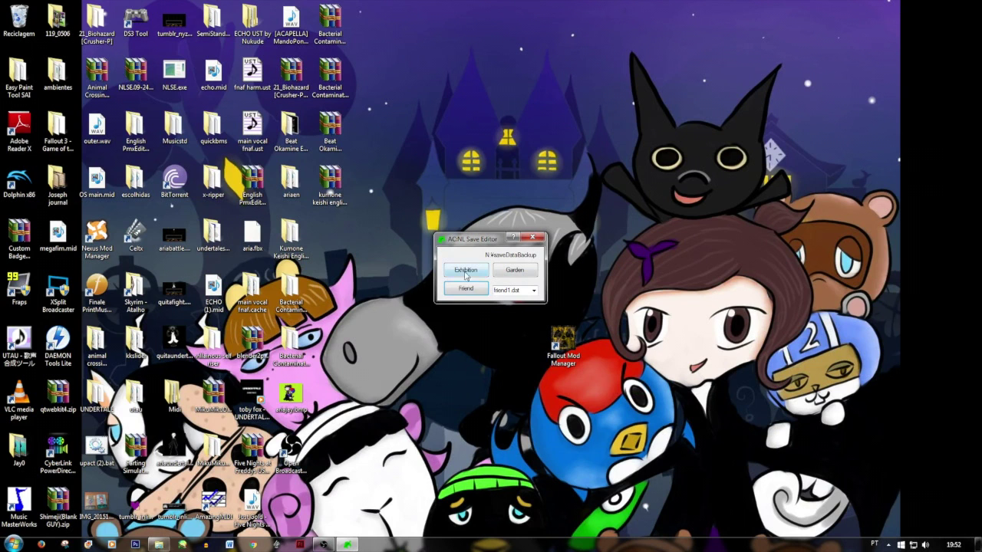
# - Open the Garden Editor town map, water all flowers, and answer Não to clearing all weeds
pyautogui.click(516, 271)
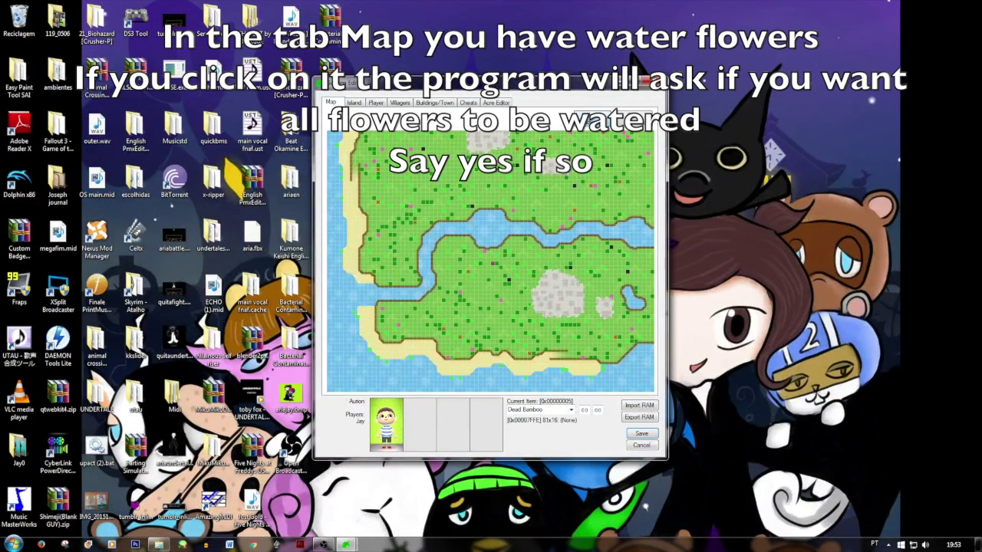
pyautogui.click(606, 113)
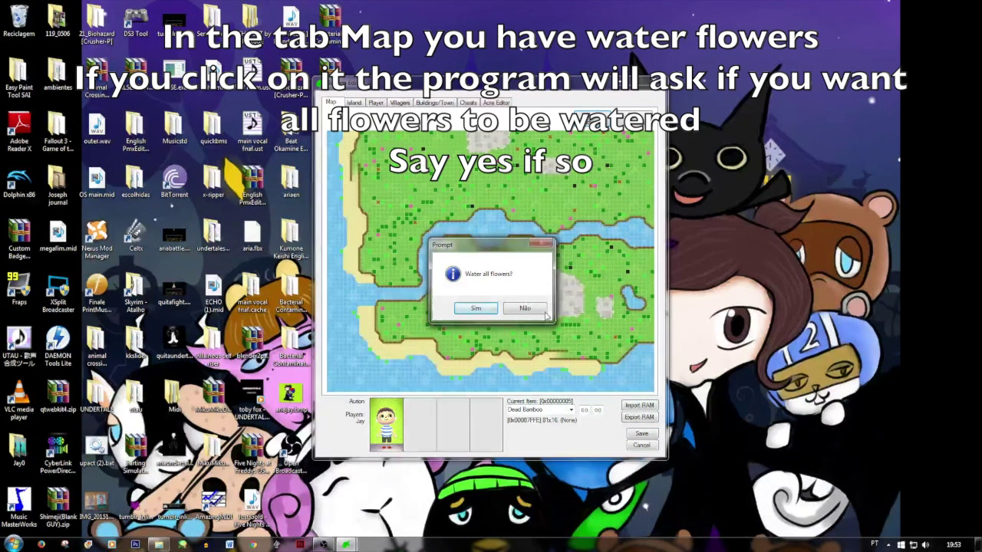
pyautogui.click(475, 307)
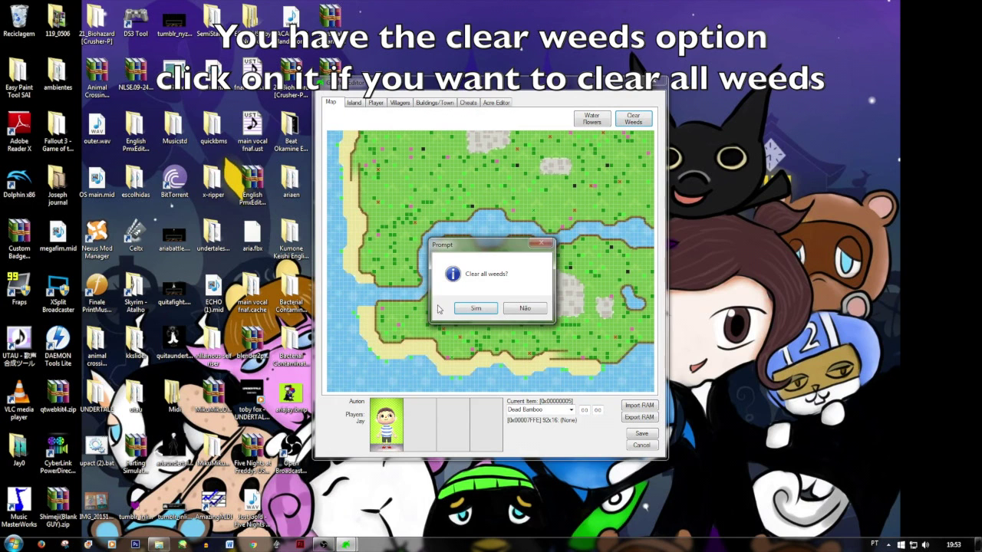
pyautogui.click(531, 307)
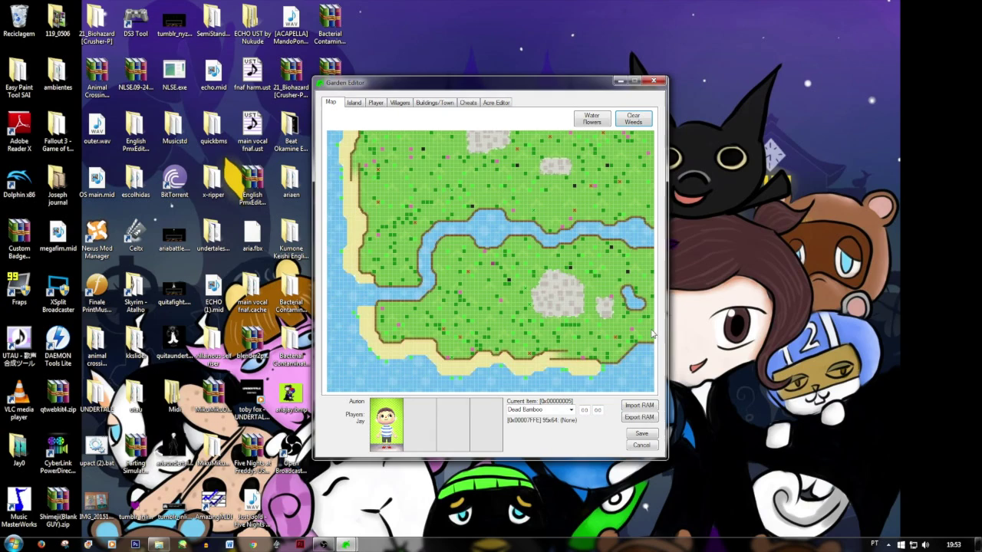
# - Scroll the Current Item list down to K.K. Chorale and select it for placing
pyautogui.click(570, 409)
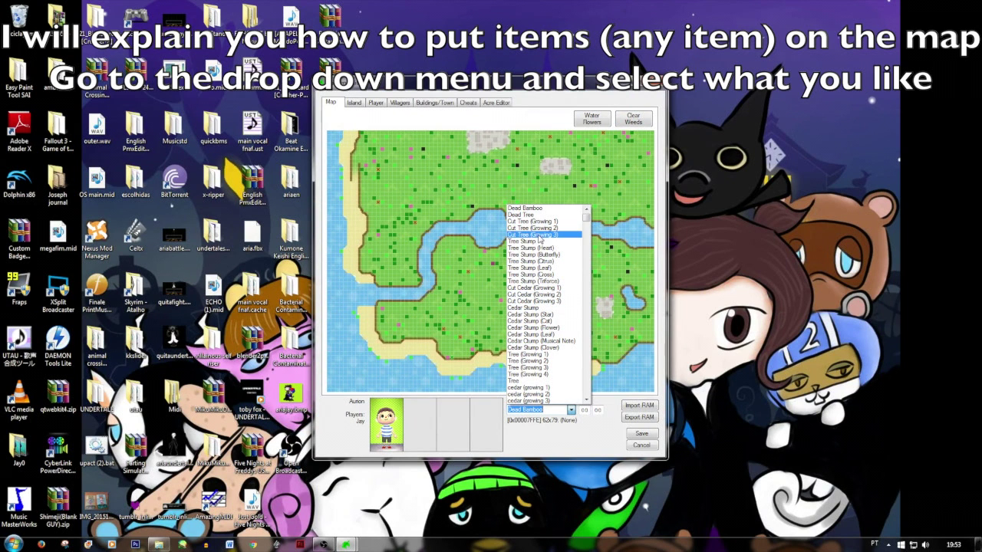
pyautogui.scroll(-3, 545, 229)
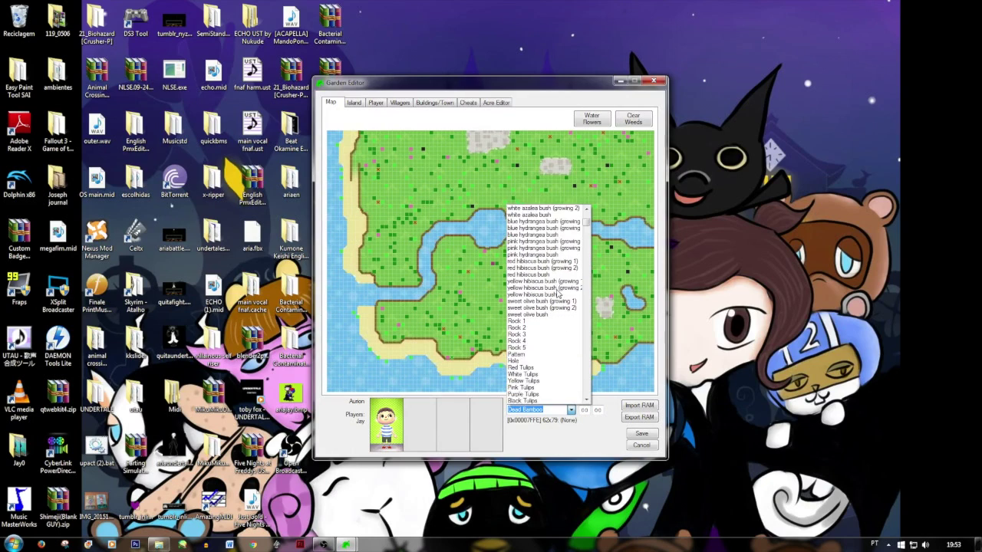
pyautogui.scroll(-4, 557, 294)
pyautogui.scroll(-4, 558, 293)
pyautogui.scroll(-4, 559, 294)
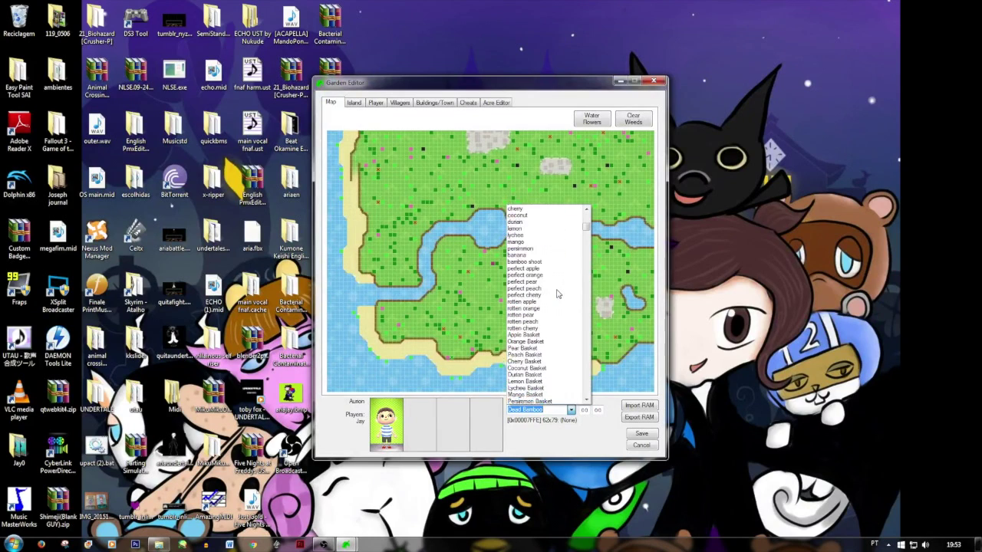
pyautogui.scroll(-7, 557, 294)
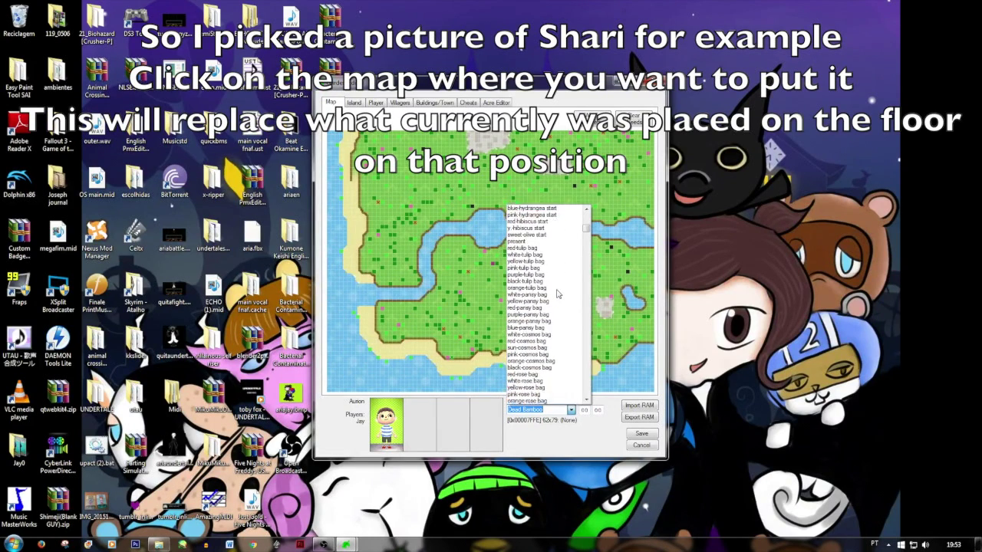
pyautogui.scroll(-5, 558, 294)
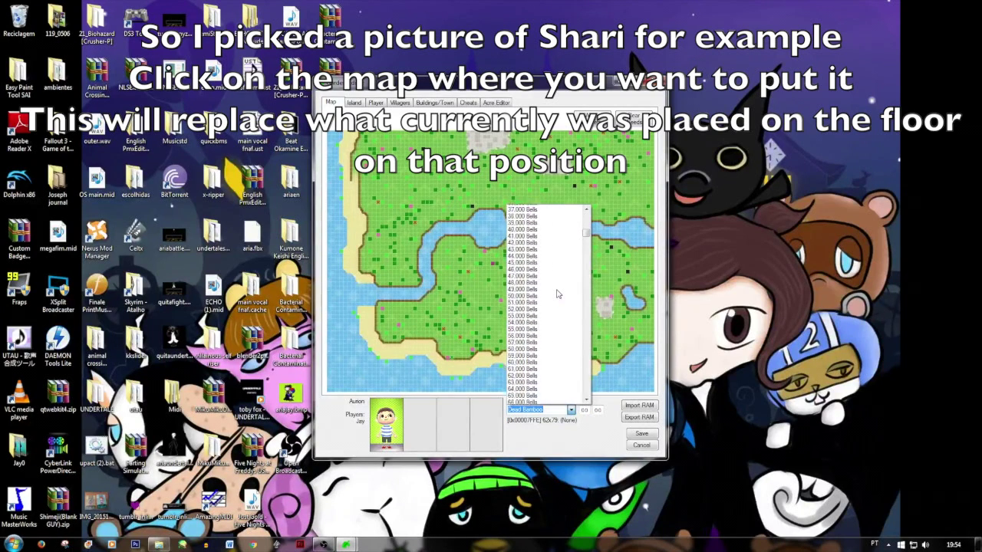
pyautogui.scroll(-8, 557, 294)
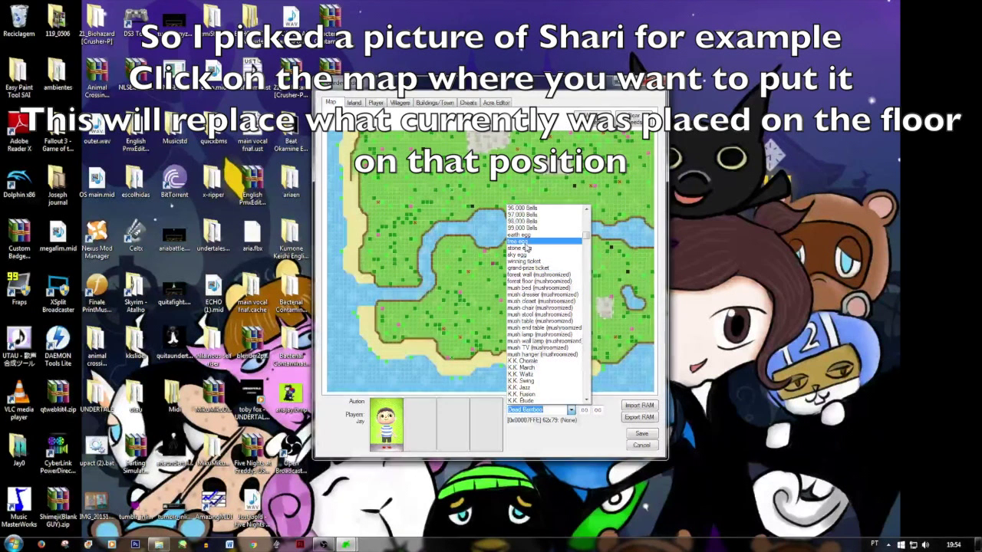
pyautogui.click(524, 361)
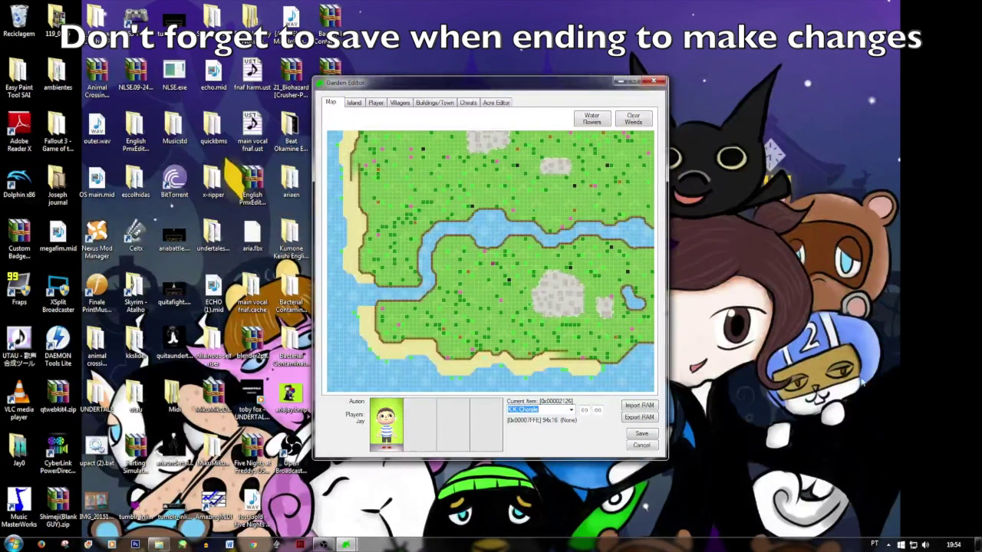
# - Cancel the Garden Editor without saving and reopen it, resetting the current item to Dead Bamboo
pyautogui.click(650, 447)
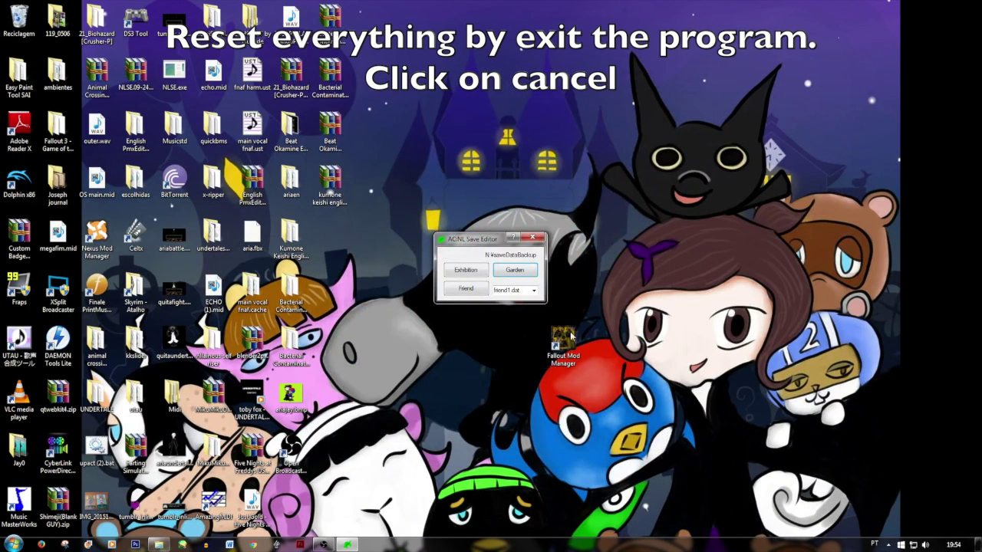
pyautogui.click(517, 272)
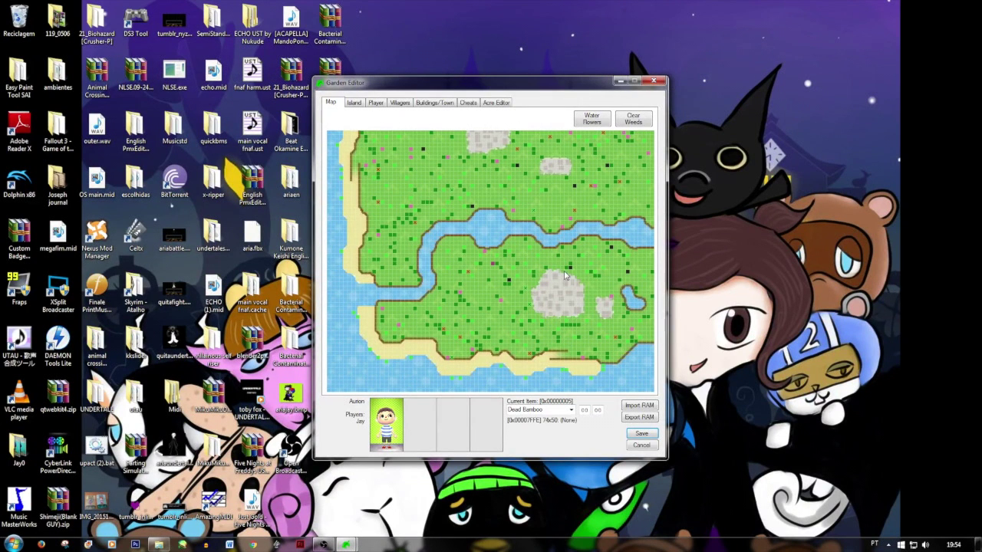
# - Set microwave as the current item by typing 'mic' in the list, then view the Island map
pyautogui.click(572, 410)
pyautogui.write('mi')
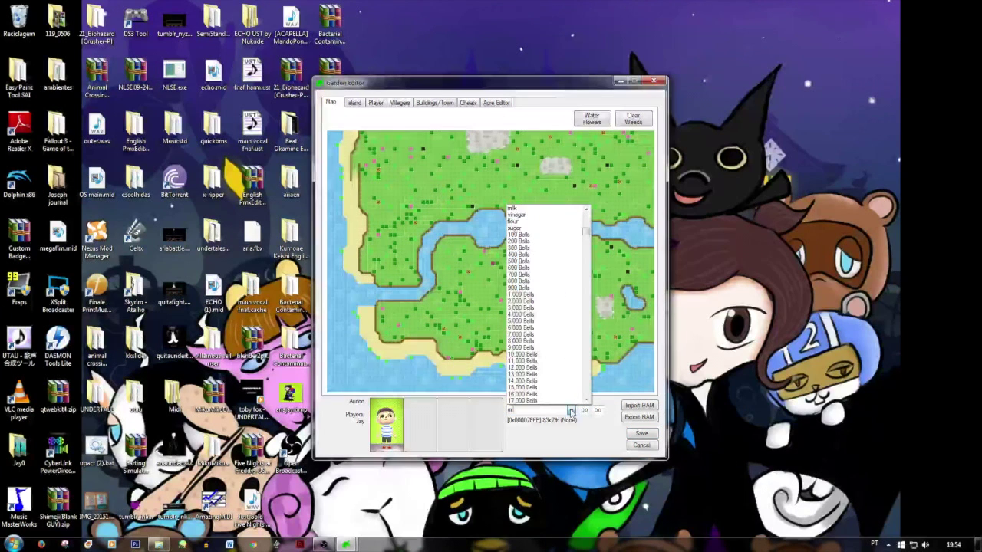
pyautogui.write('cr')
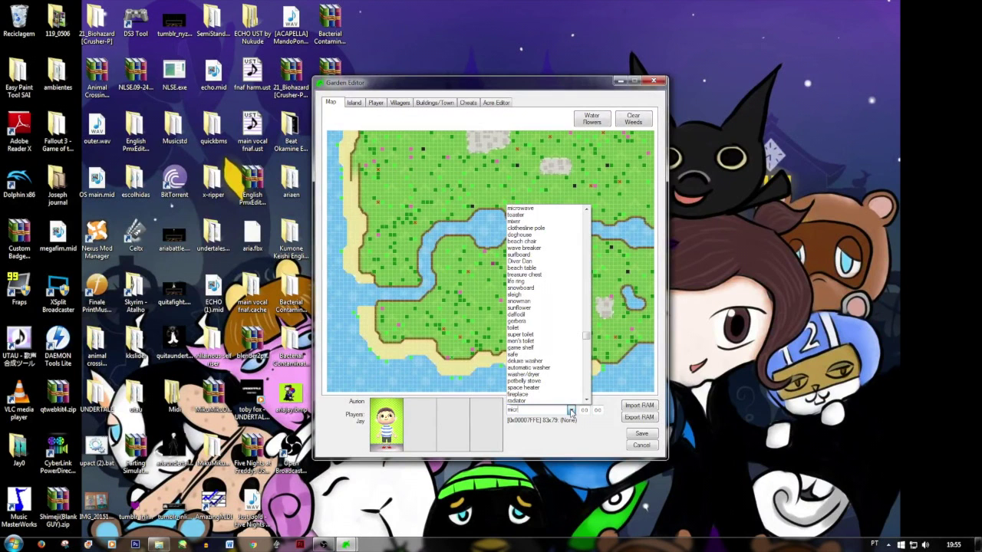
pyautogui.click(537, 209)
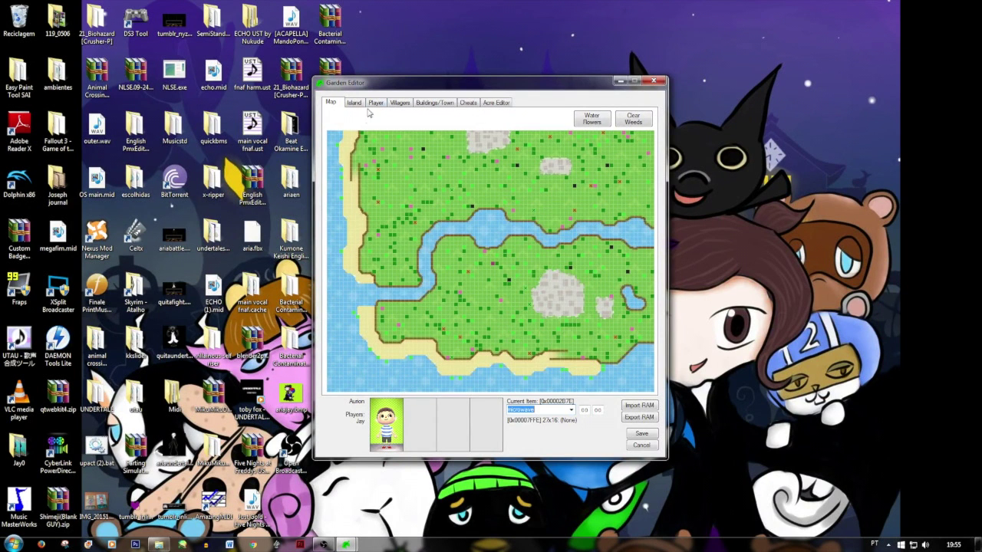
pyautogui.click(361, 103)
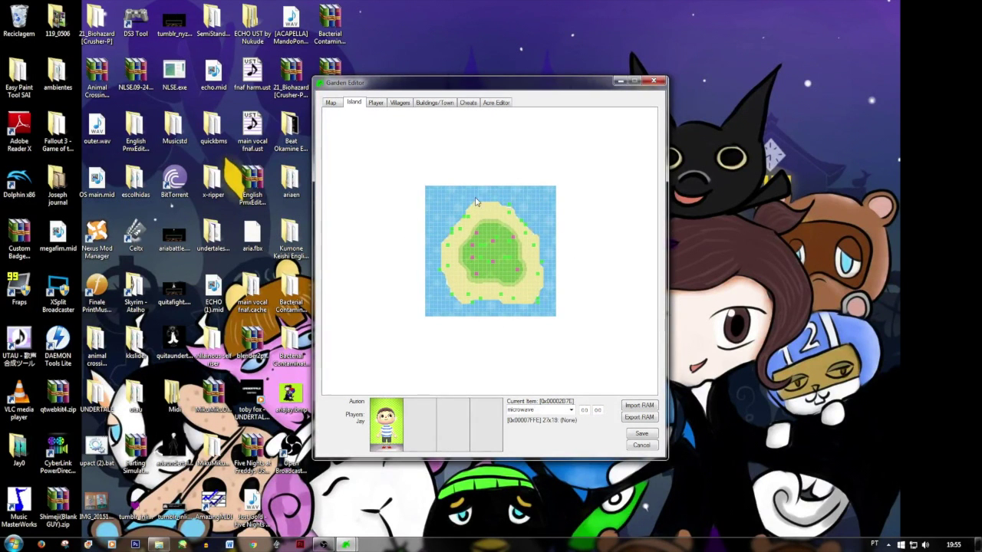
pyautogui.click(332, 104)
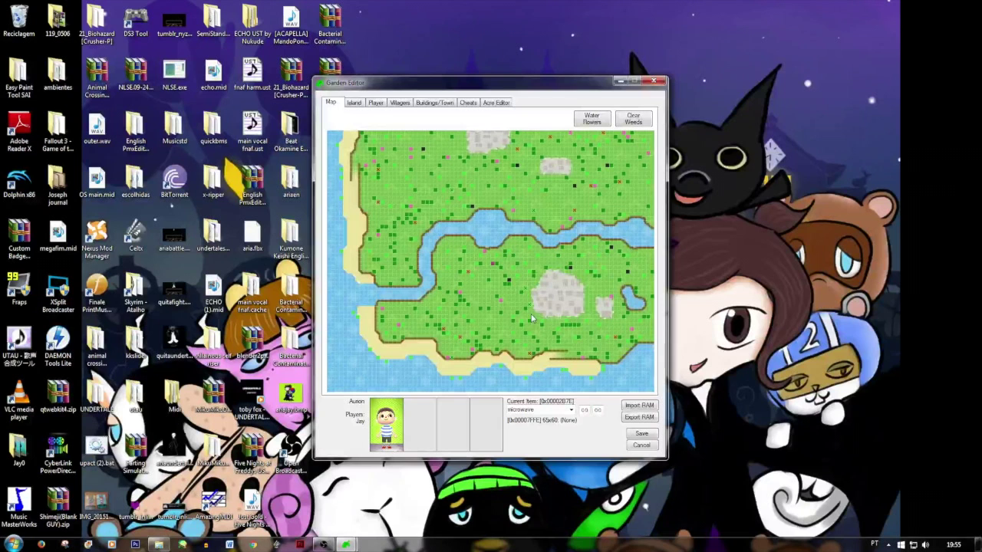
pyautogui.click(361, 106)
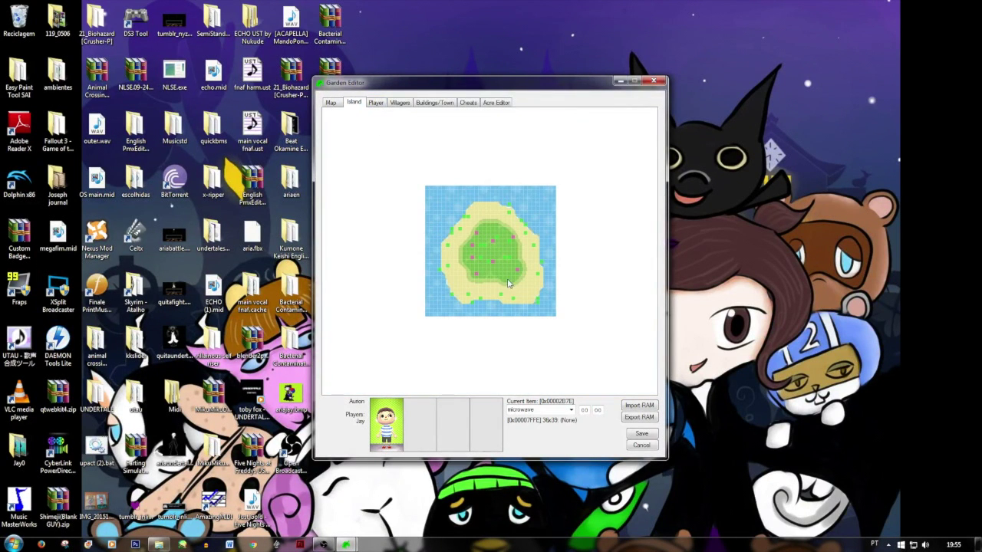